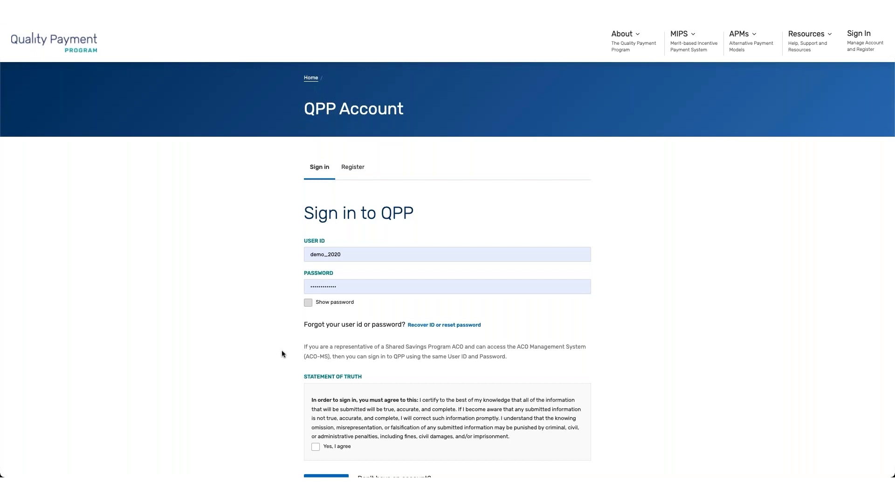
Agree to the Statement of Truth and sign in to the QPP account
scroll(282, 353, down, 2)
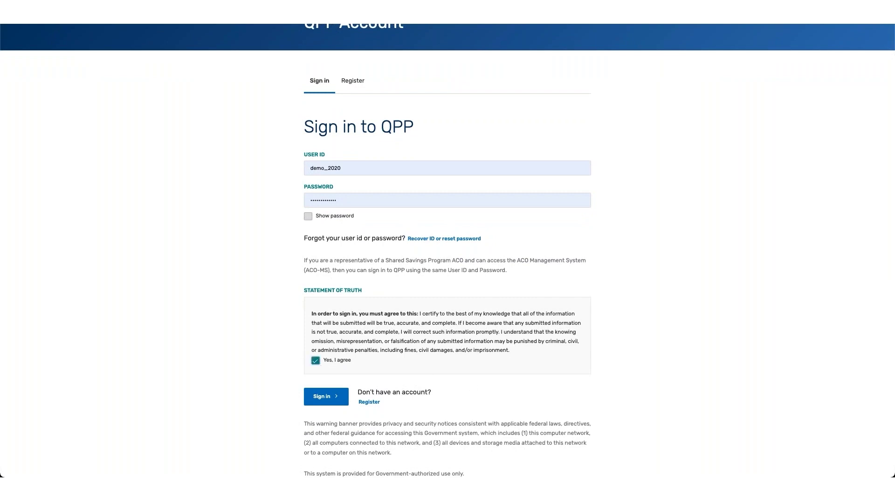
click(318, 402)
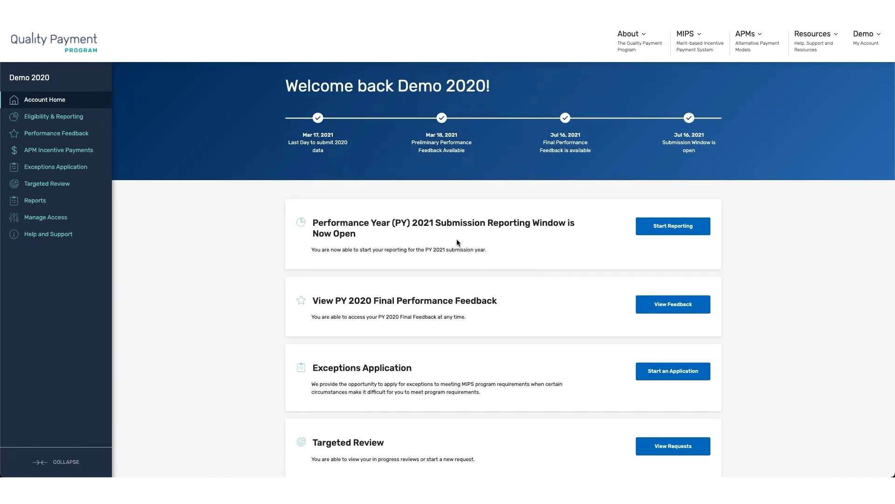
Start PY 2021 submission reporting and look through the two listed APM entities
click(674, 233)
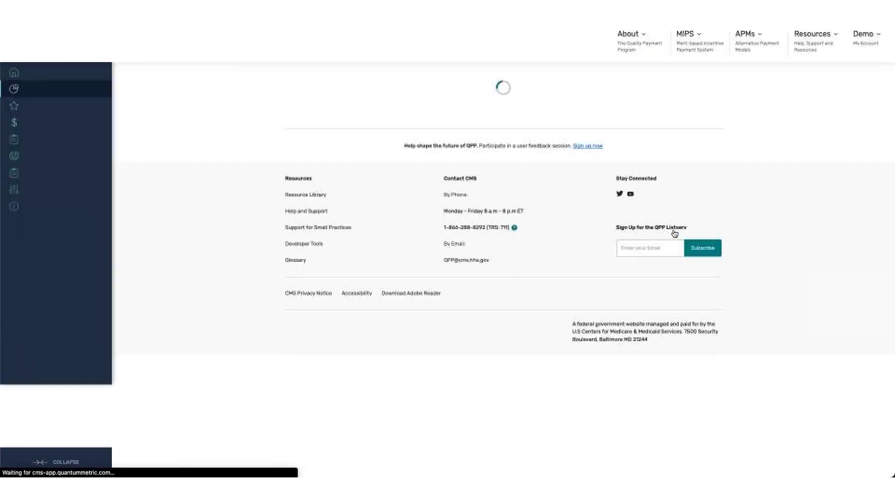
scroll(425, 262, down, 1)
scroll(504, 261, down, 1)
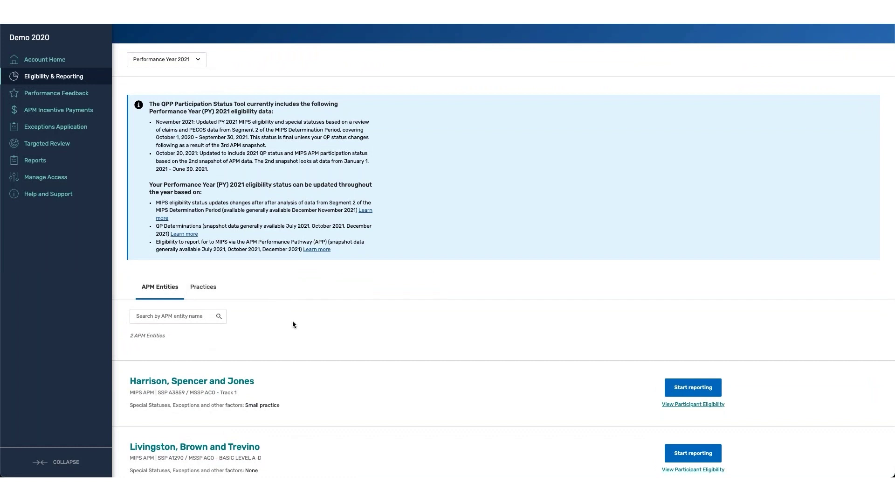
scroll(302, 333, down, 1)
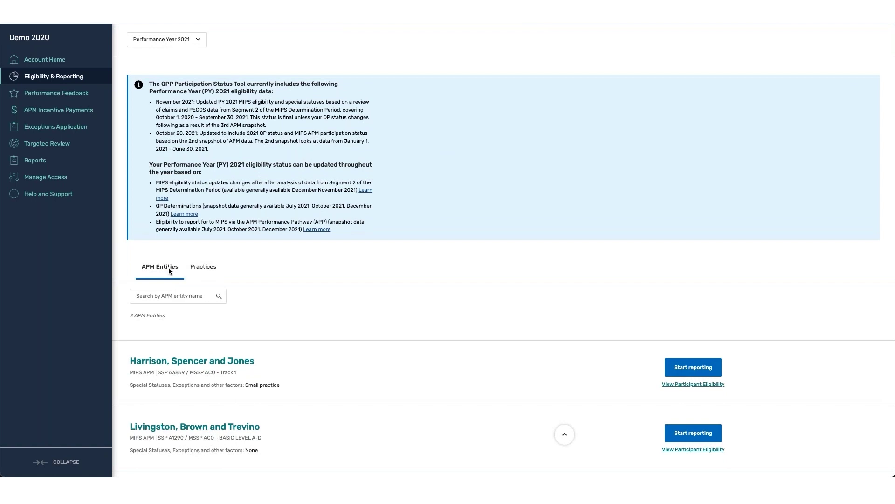
Switch to the 17-practice list and scroll down to Bogan - Lueilwitz
click(206, 273)
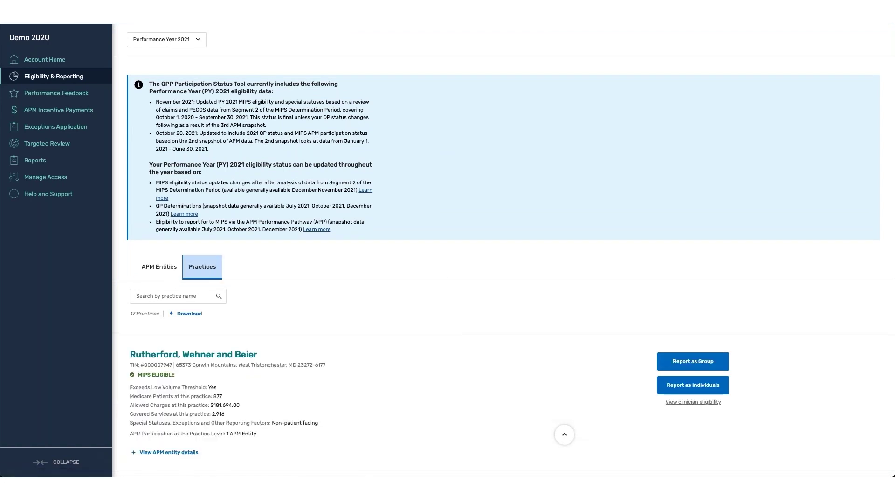
scroll(381, 333, down, 3)
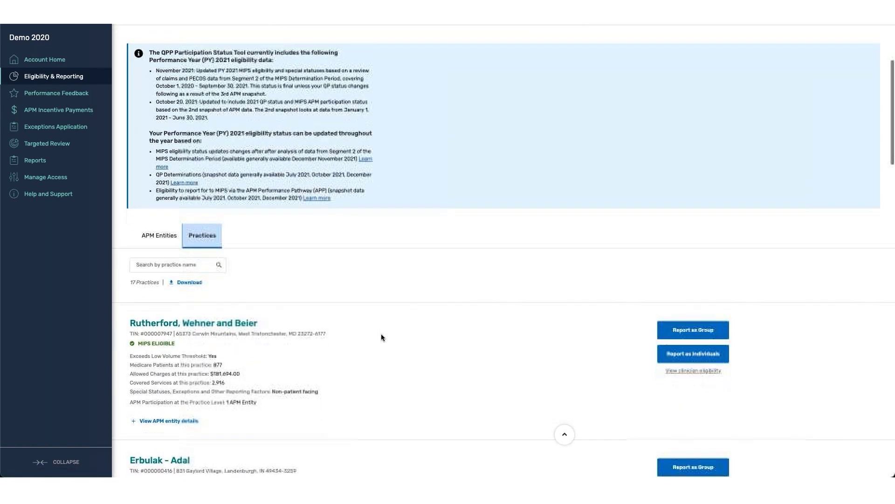
scroll(382, 335, down, 3)
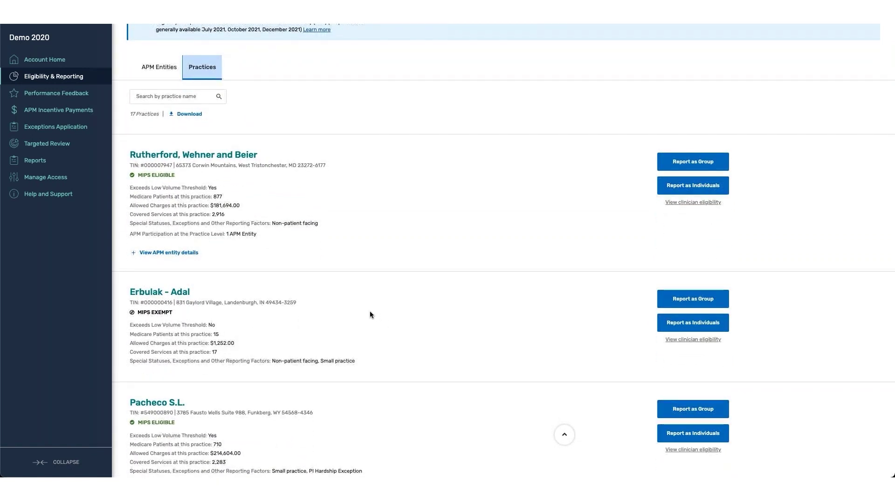
scroll(370, 314, down, 1)
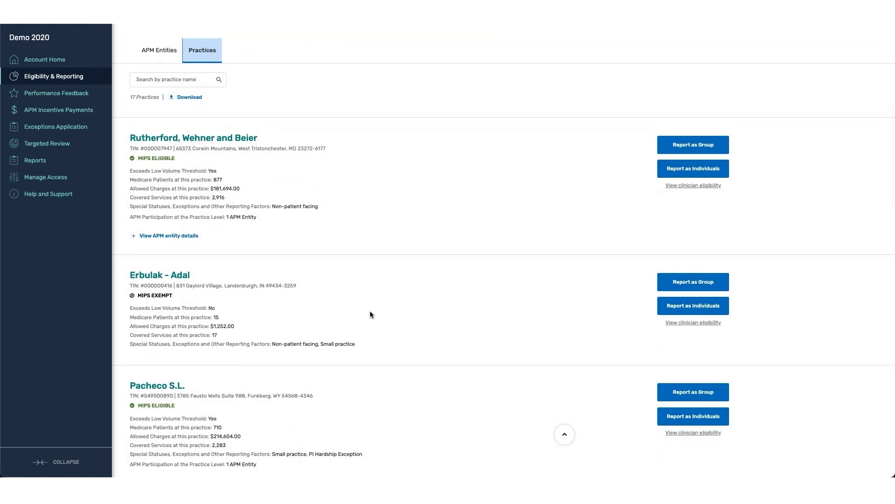
scroll(370, 310, down, 1)
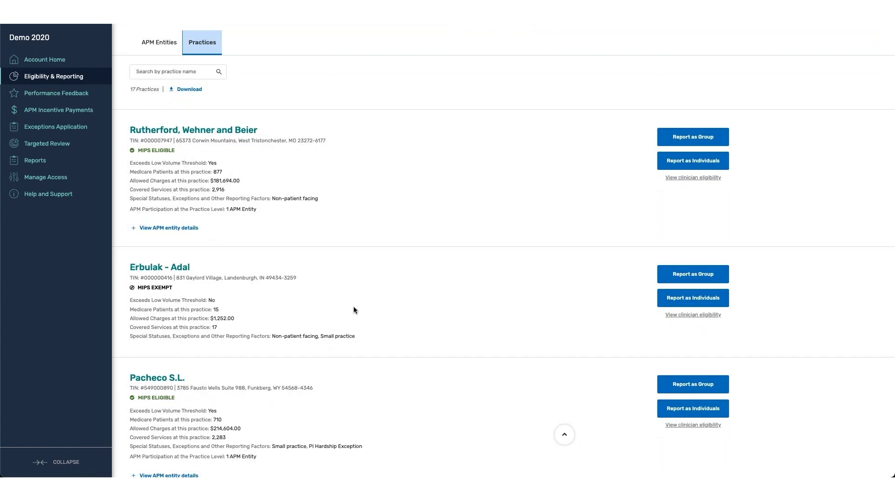
scroll(354, 308, down, 1)
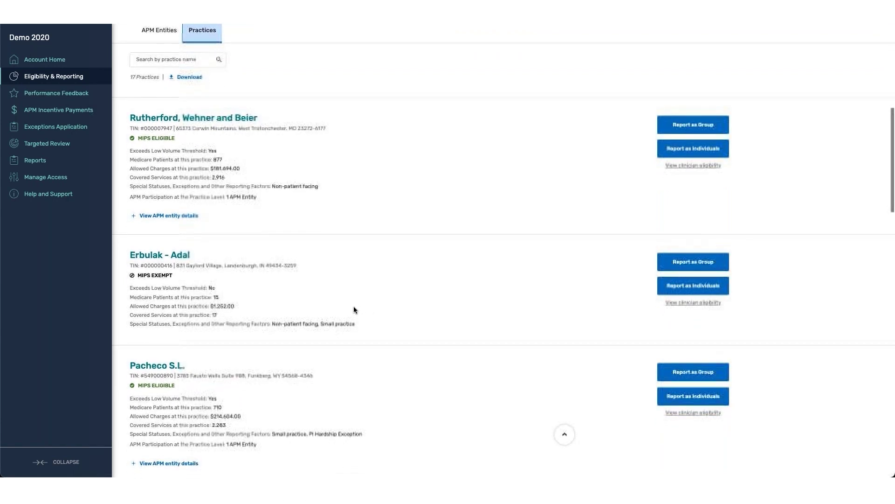
scroll(363, 352, down, 3)
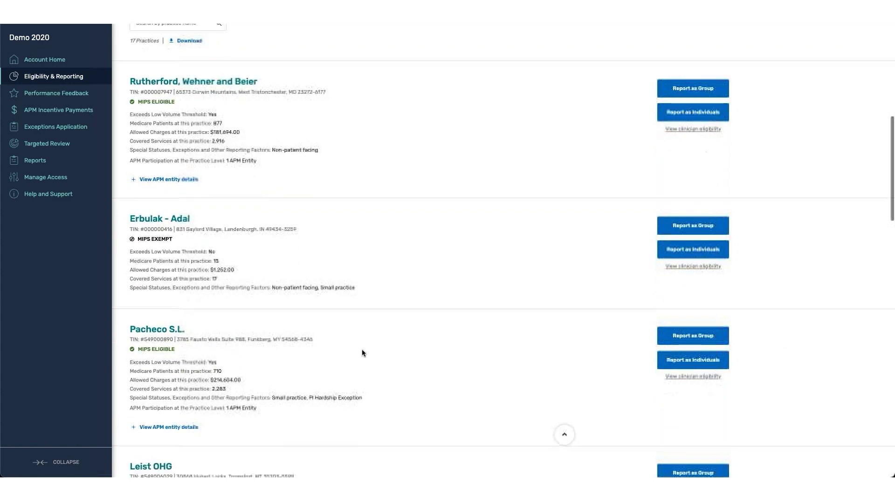
scroll(362, 349, down, 5)
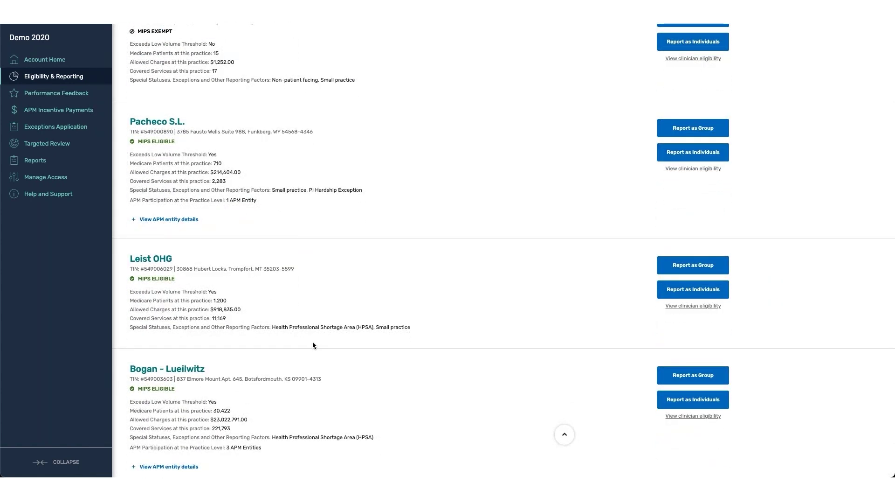
scroll(274, 357, down, 1)
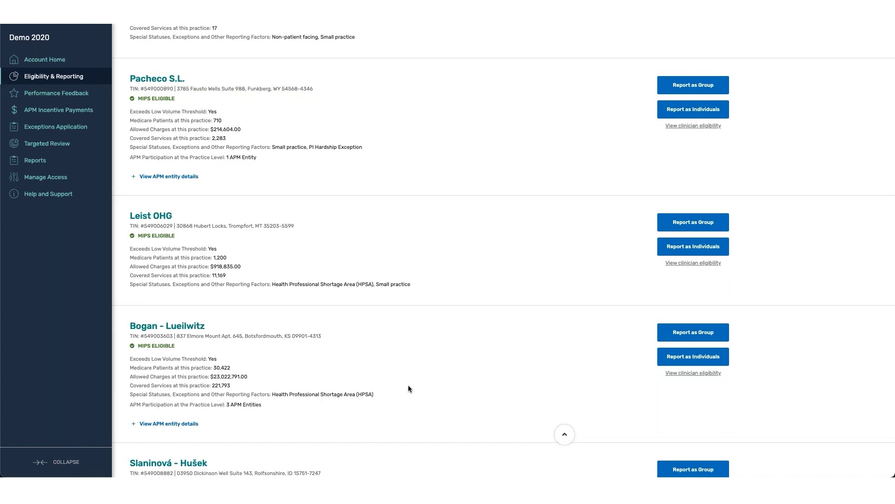
Report as a group for Bogan - Lueilwitz via the APM Performance Pathway, confirming Report APP
click(694, 333)
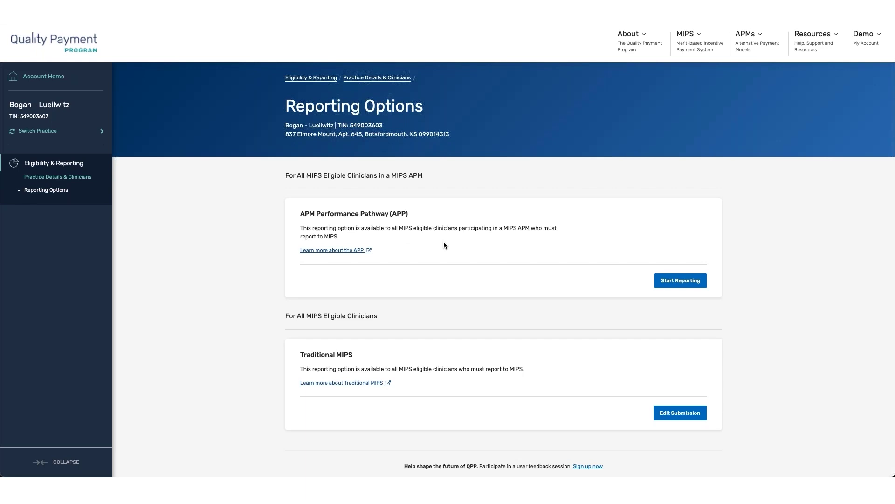
click(681, 281)
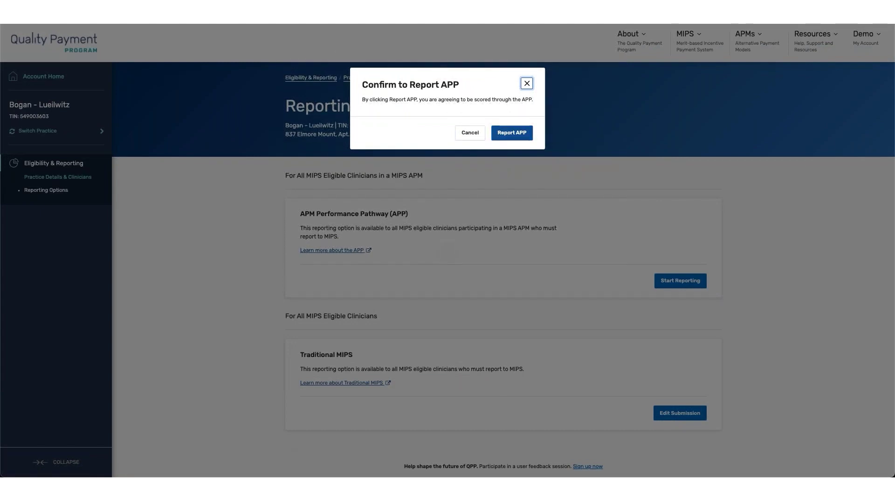
click(515, 134)
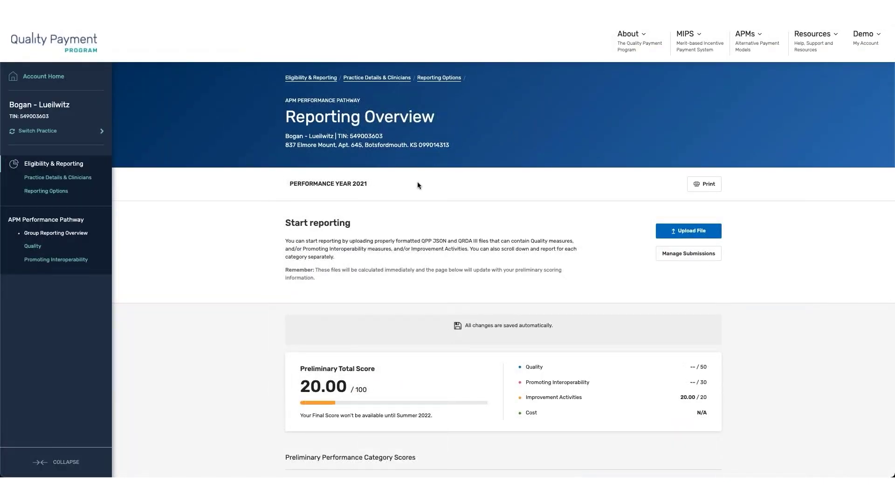
Review the 20.00/100 APP score from Improvement Activities, then bring up Upload File
scroll(418, 184, down, 1)
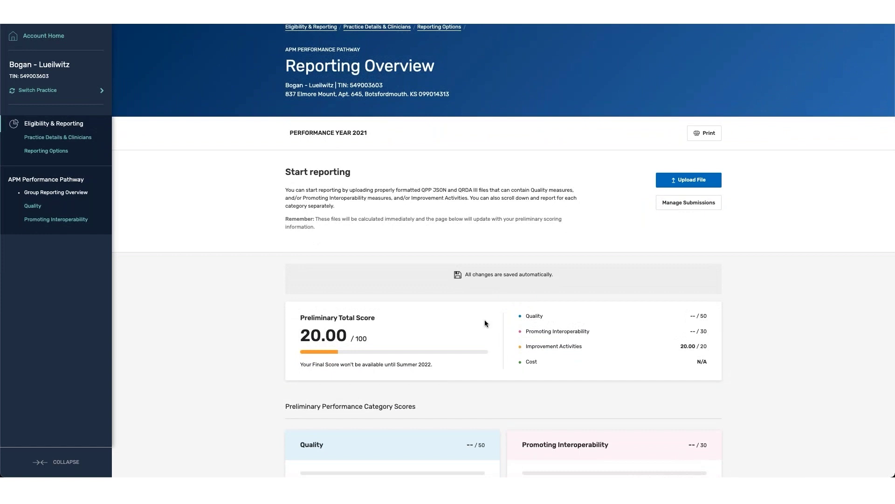
scroll(484, 323, down, 2)
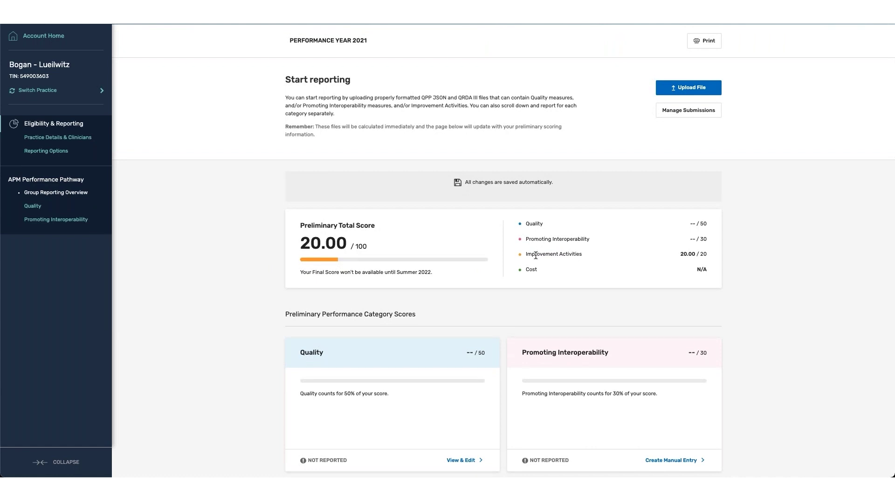
scroll(536, 255, down, 5)
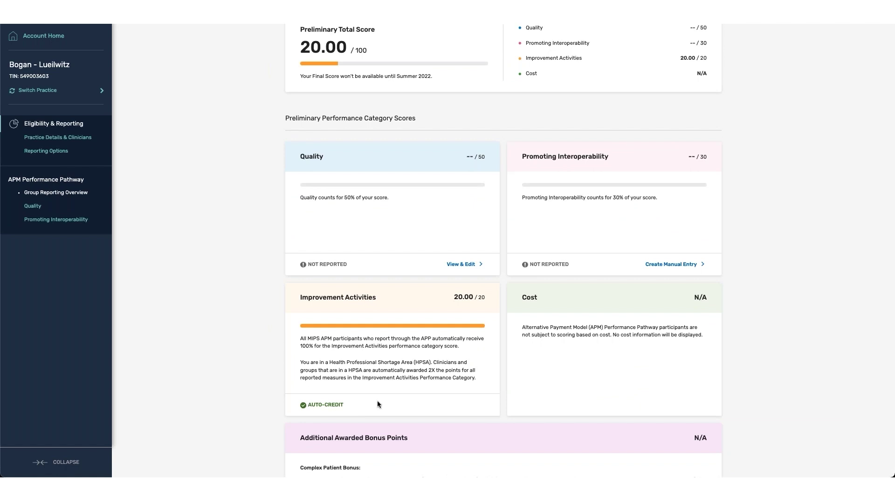
scroll(409, 375, up, 5)
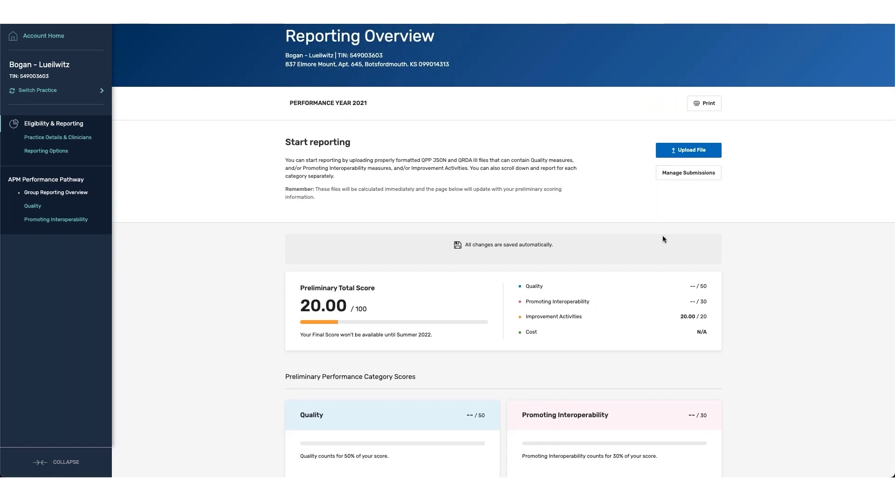
click(689, 150)
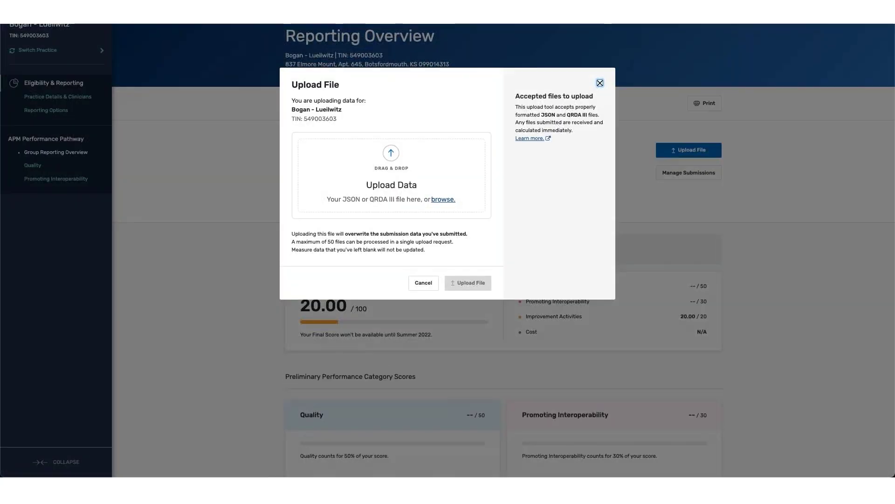
Upload app1Submission.json as the practice's APP submission data file
click(442, 201)
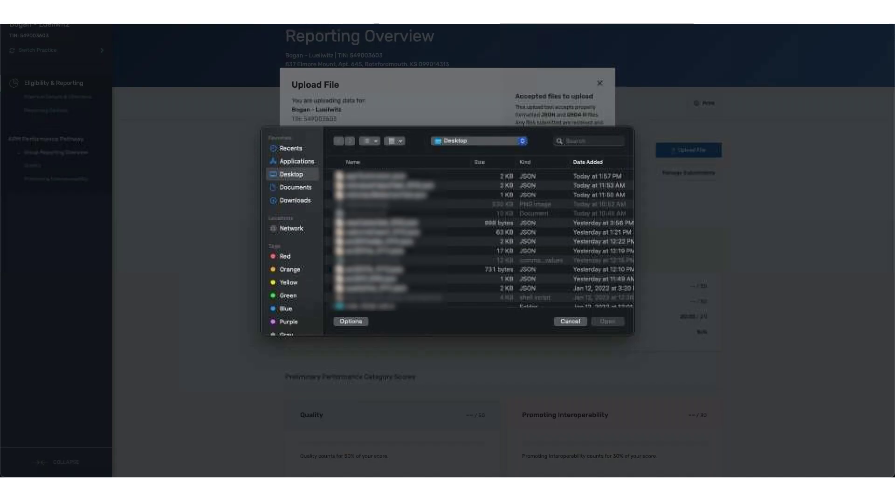
double_click(396, 223)
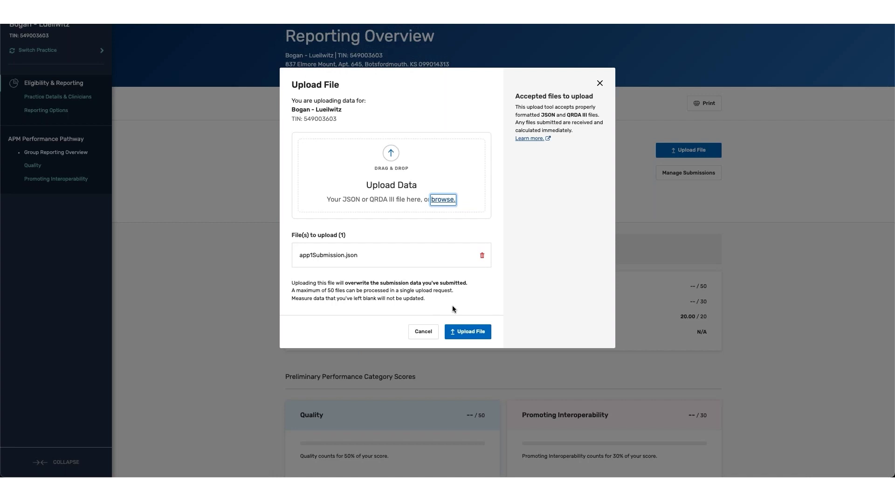
click(467, 334)
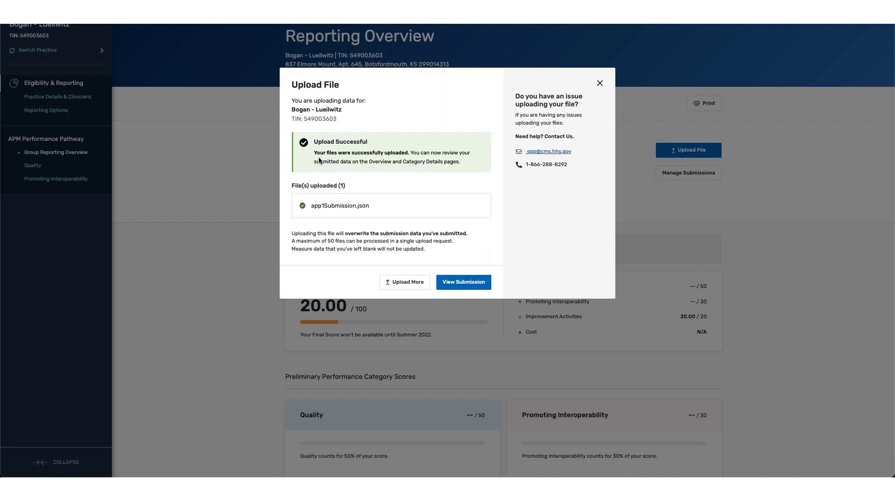
View the submission and check Quality at 23.58/50, raising the total to 43.58/100
click(451, 282)
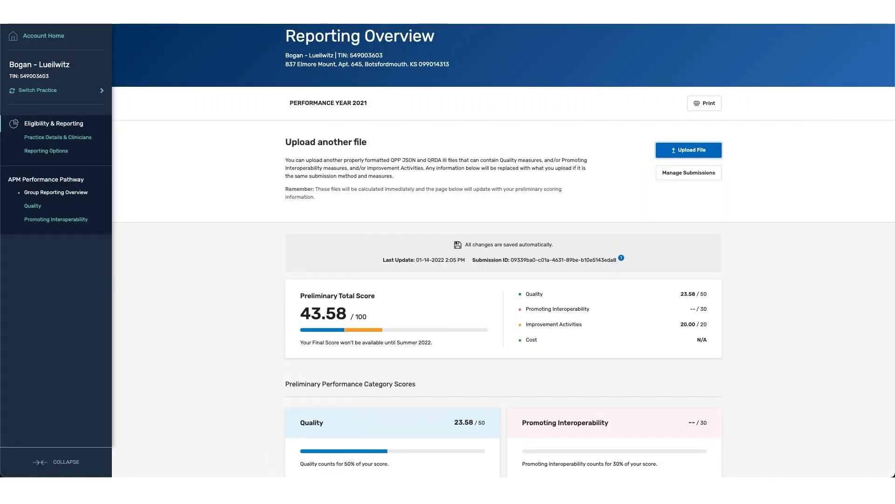
scroll(314, 318, down, 2)
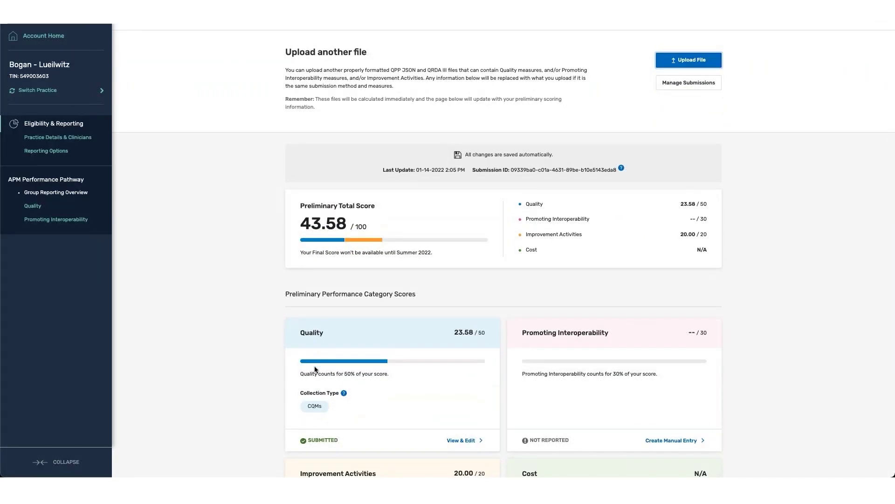
scroll(346, 379, down, 2)
mouse_move(316, 328)
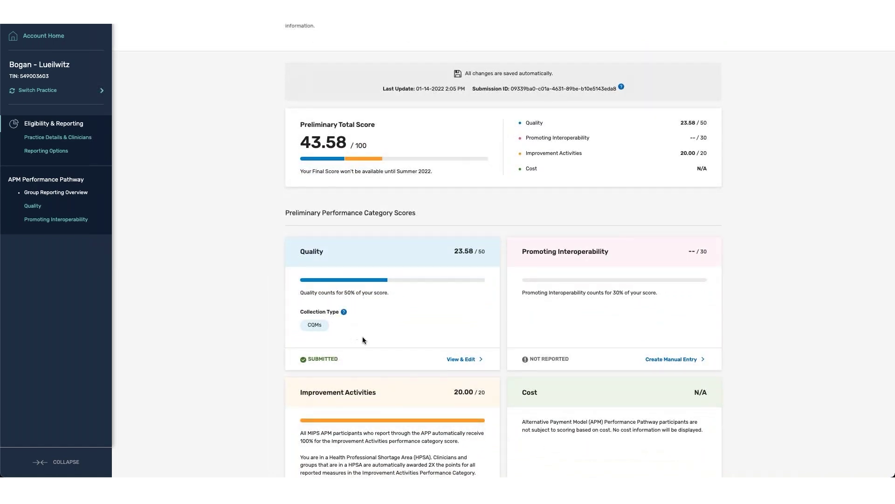
Open Quality details and review submitted measures, Administrative Claims, CAHPS and additional measures 479 and 321
click(456, 361)
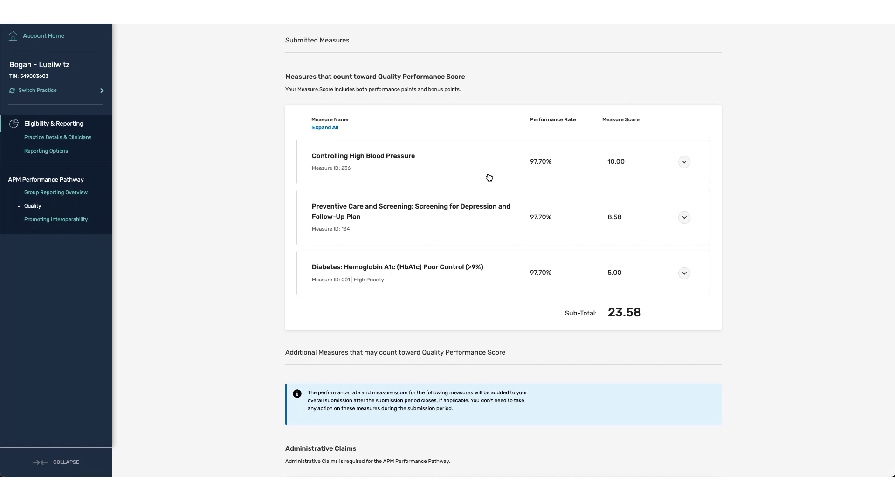
scroll(488, 207, down, 2)
scroll(504, 252, down, 3)
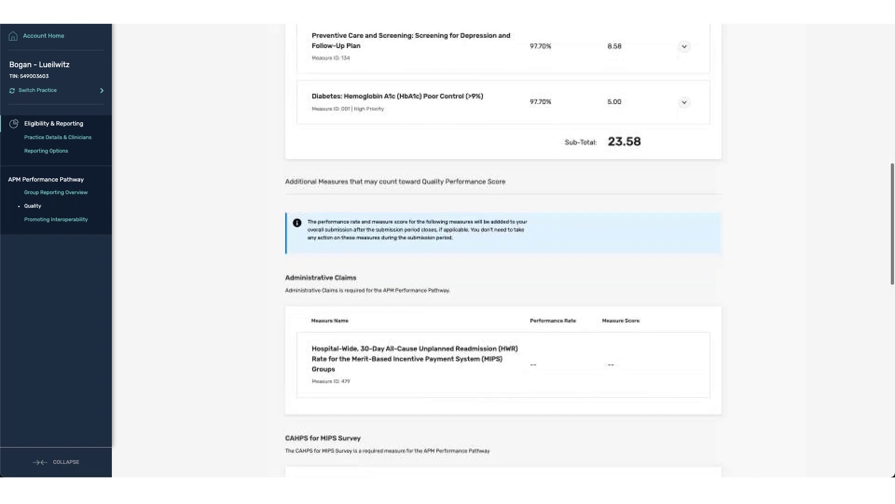
scroll(503, 252, down, 2)
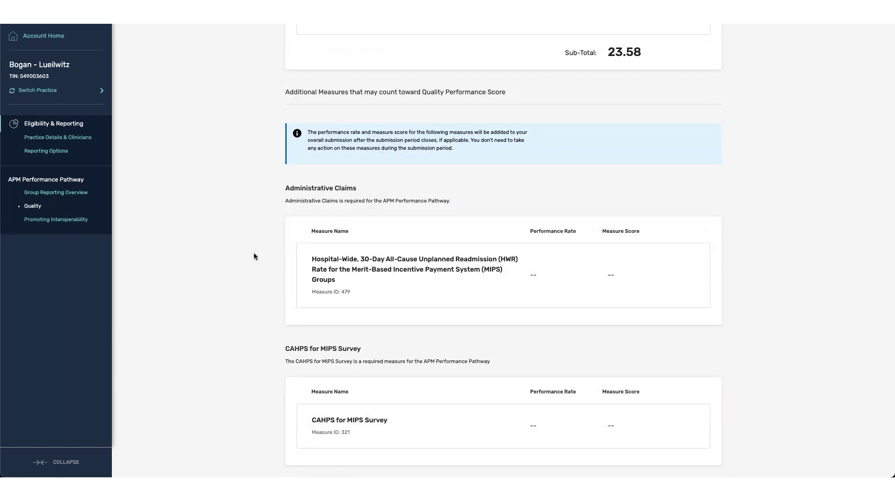
scroll(329, 273, down, 1)
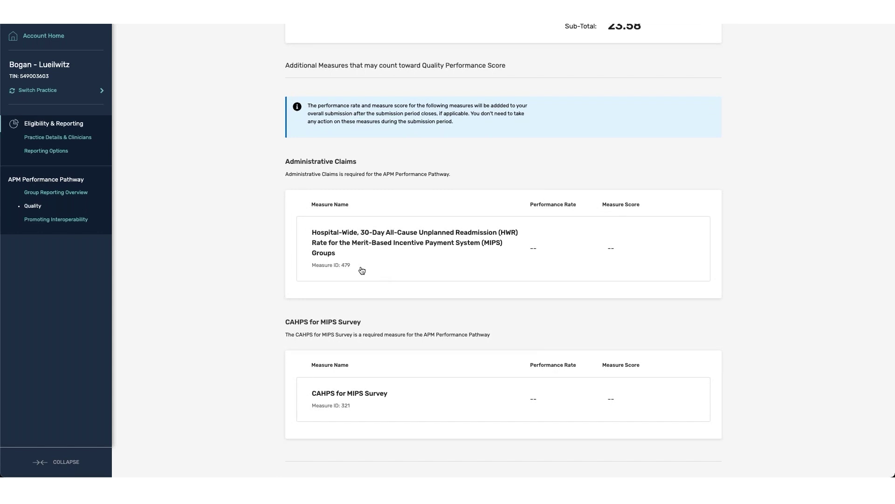
scroll(365, 344, down, 1)
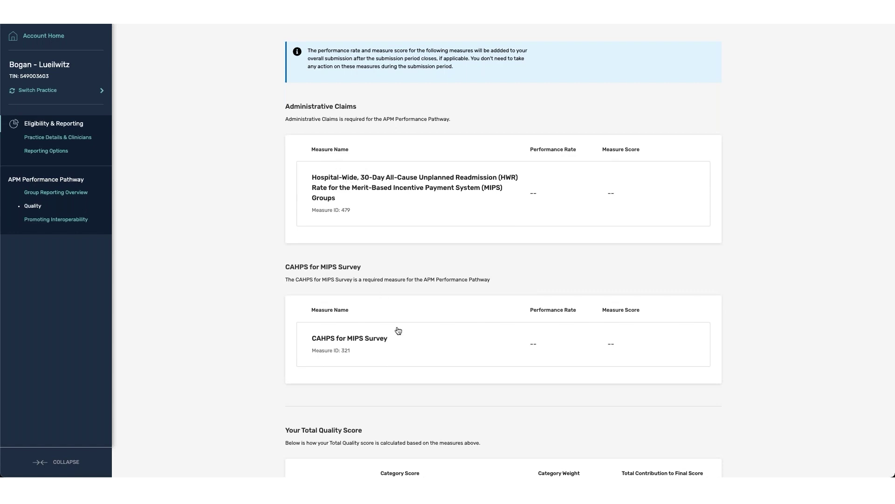
Read the total Quality score calculation: 21.58 measure points plus 2.00 bonus, 23.58/50
scroll(398, 331, down, 3)
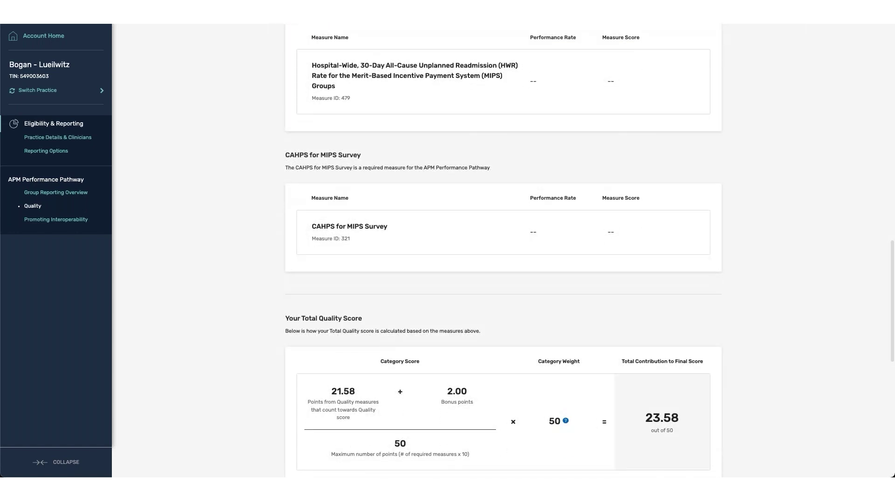
scroll(503, 252, down, 2)
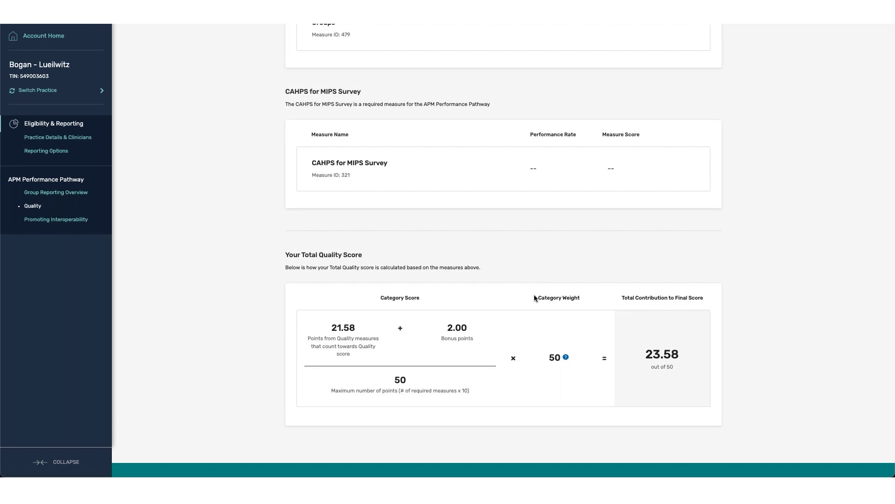
scroll(534, 293, up, 2)
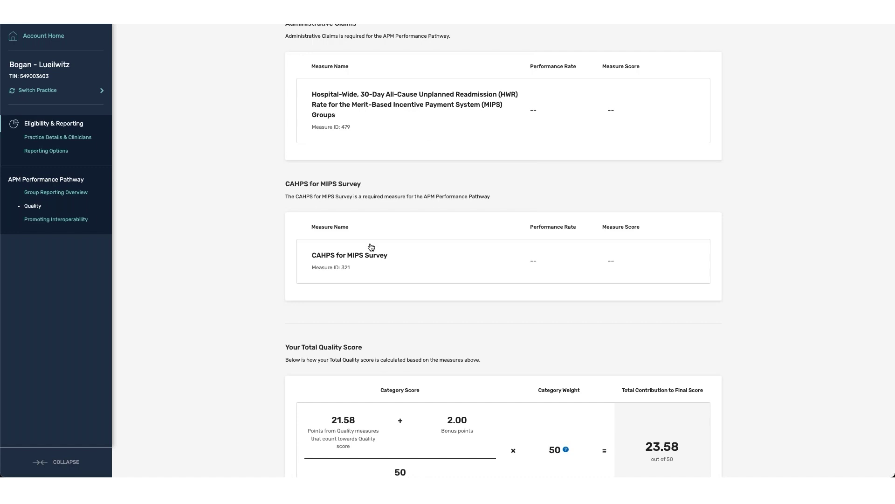
scroll(359, 275, down, 1)
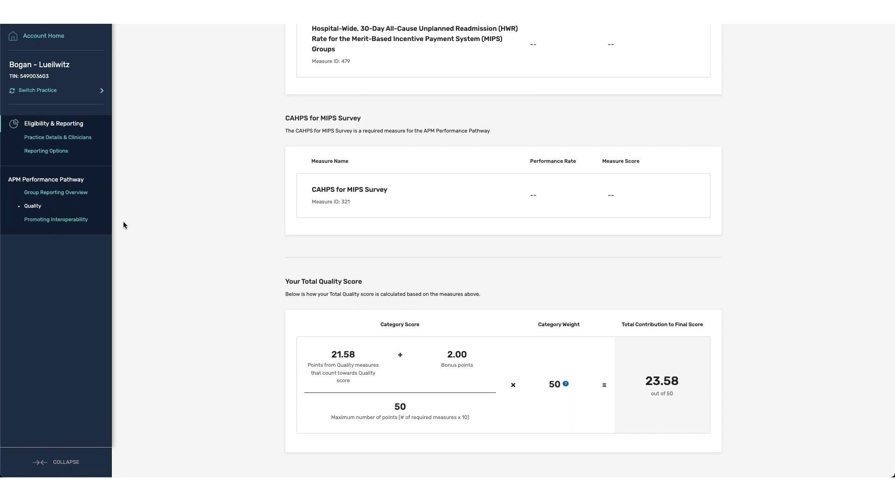
Return to Group Reporting Overview; Promoting Interoperability is unreported, Improvement Activities 20.00/20
click(42, 192)
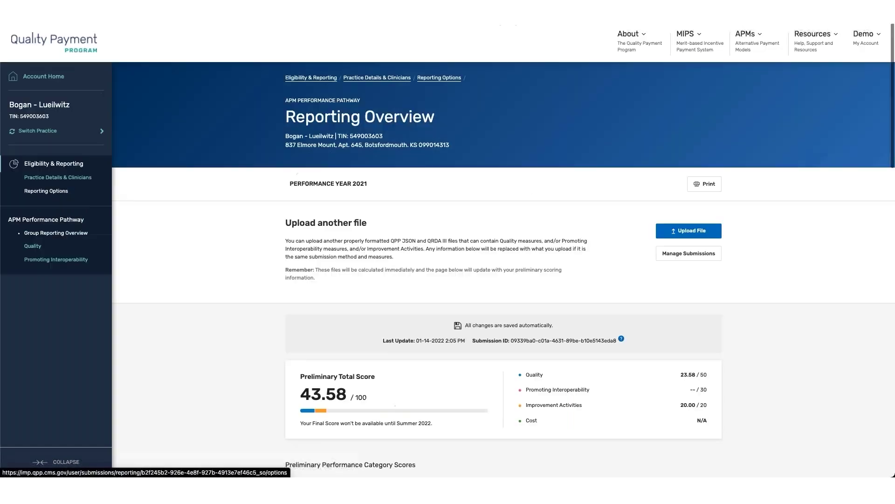
scroll(234, 284, down, 2)
scroll(234, 288, down, 3)
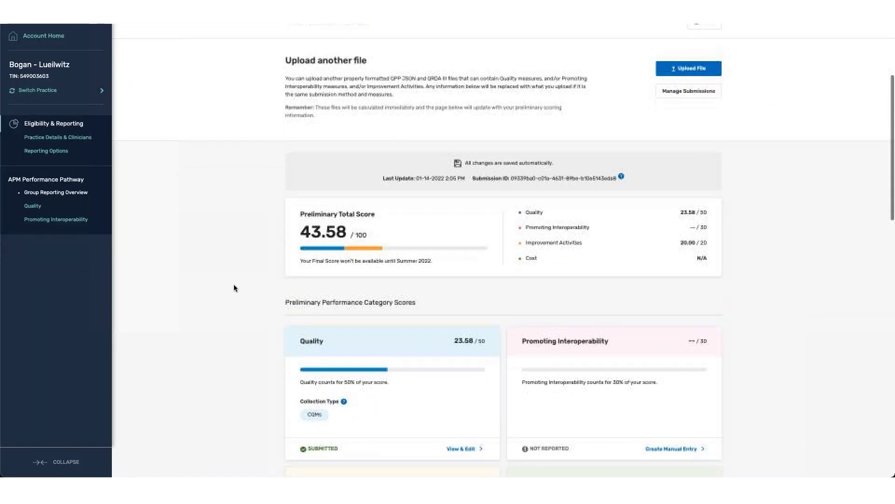
scroll(230, 322, down, 1)
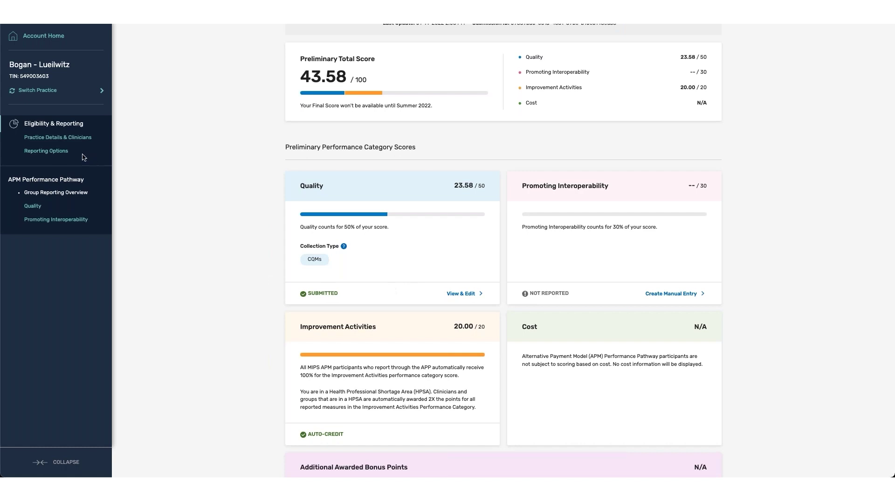
Open the Traditional MIPS submission overview and review its score cards, totalling 23.22 out of 100
click(52, 150)
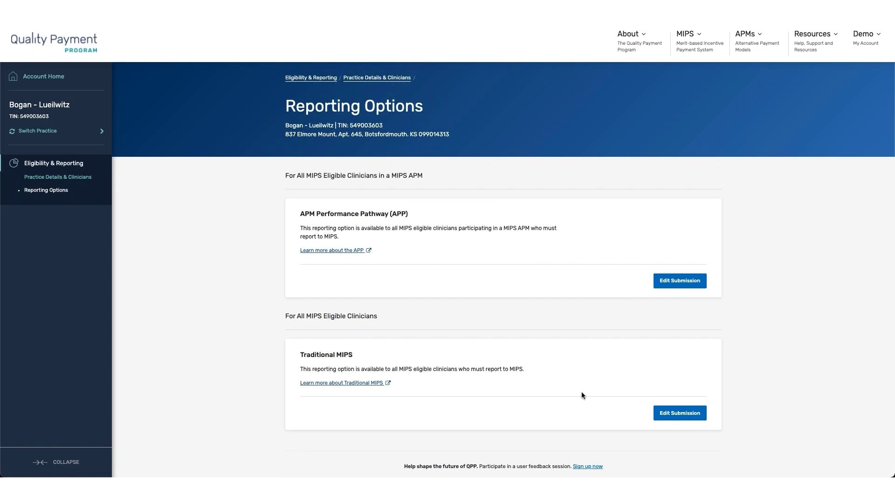
click(670, 418)
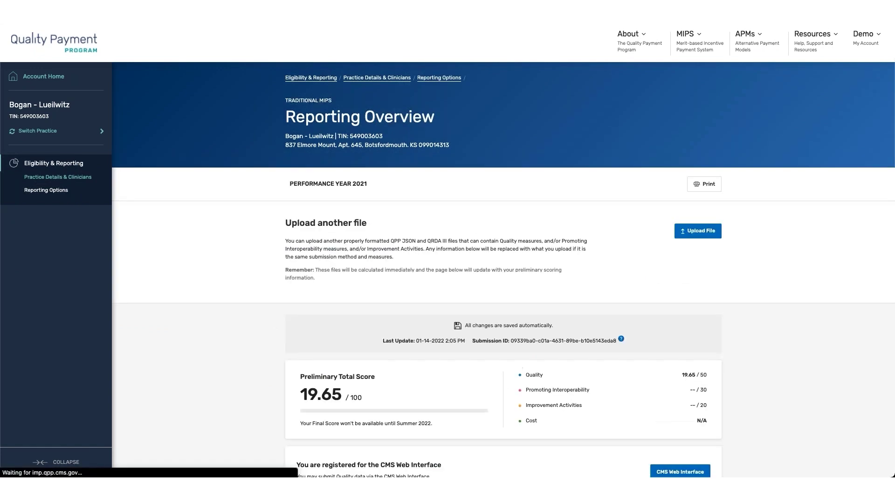
scroll(503, 353, down, 6)
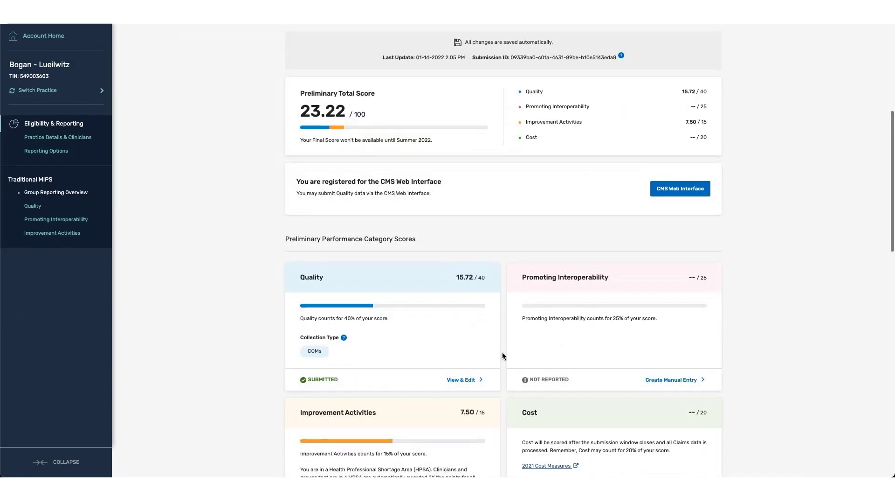
scroll(502, 355, down, 1)
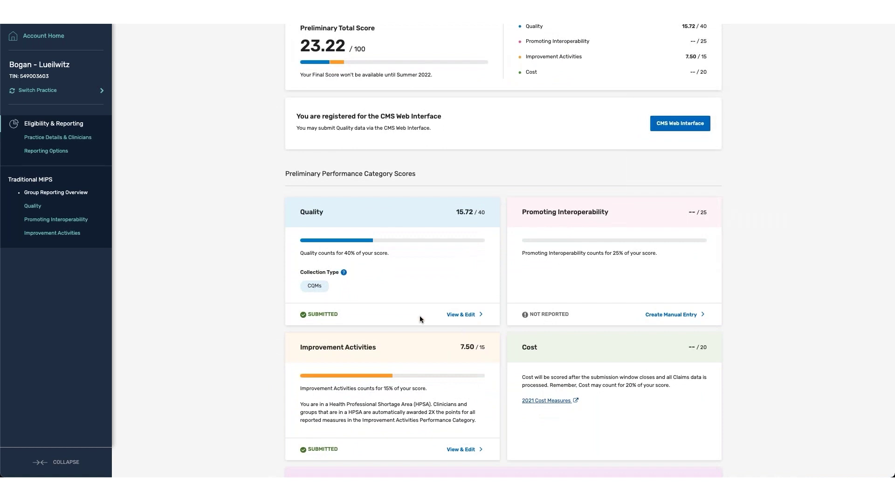
scroll(420, 317, down, 2)
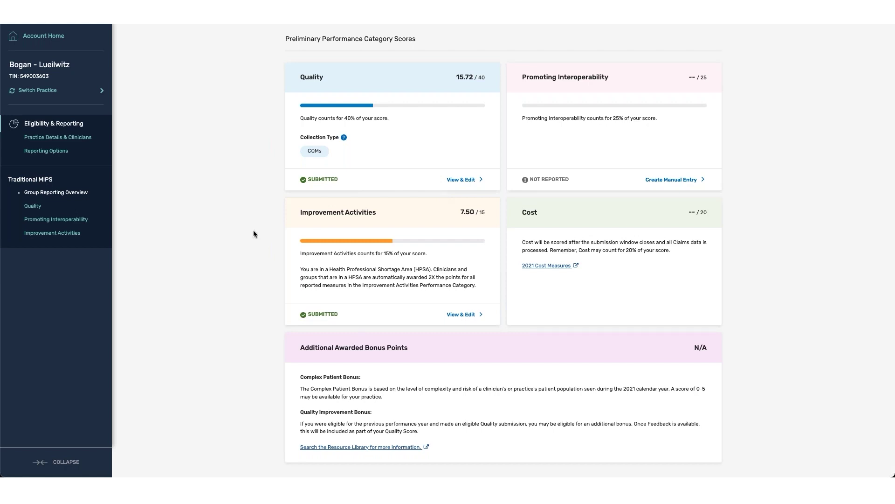
Switch practice and browse the 17 practices listed under Performance Year 2021 Eligibility & Reporting
click(47, 94)
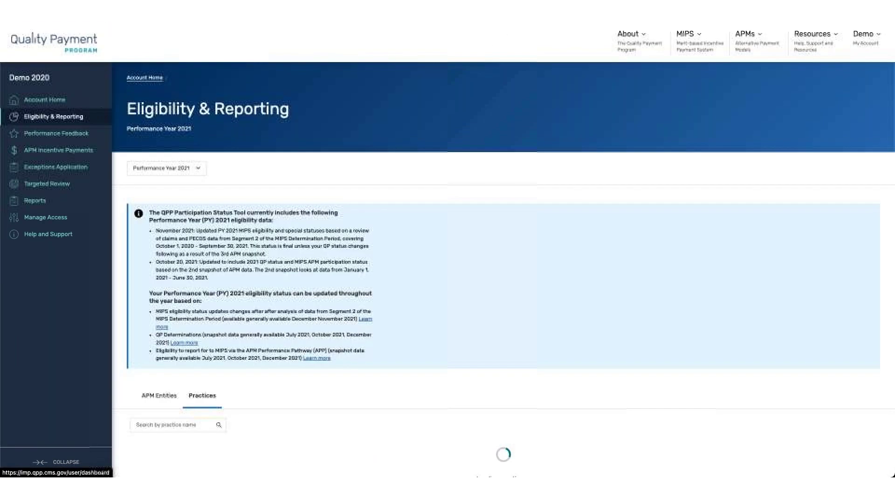
scroll(402, 305, down, 4)
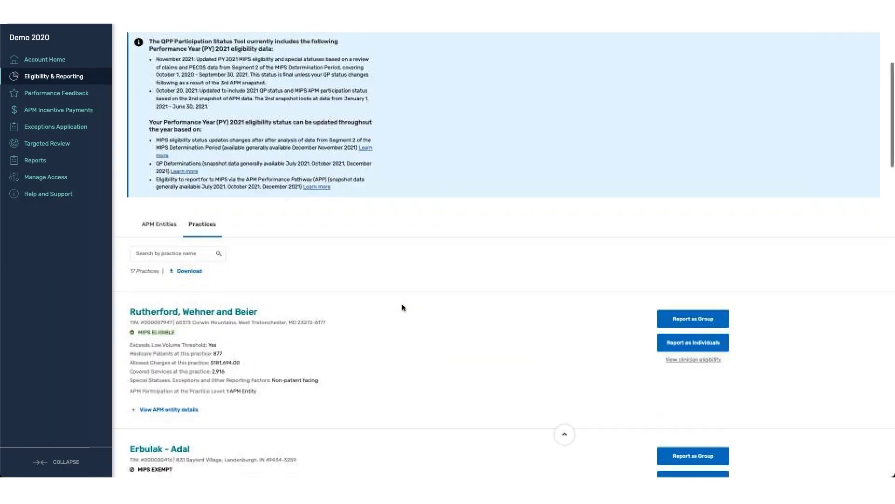
scroll(402, 307, down, 1)
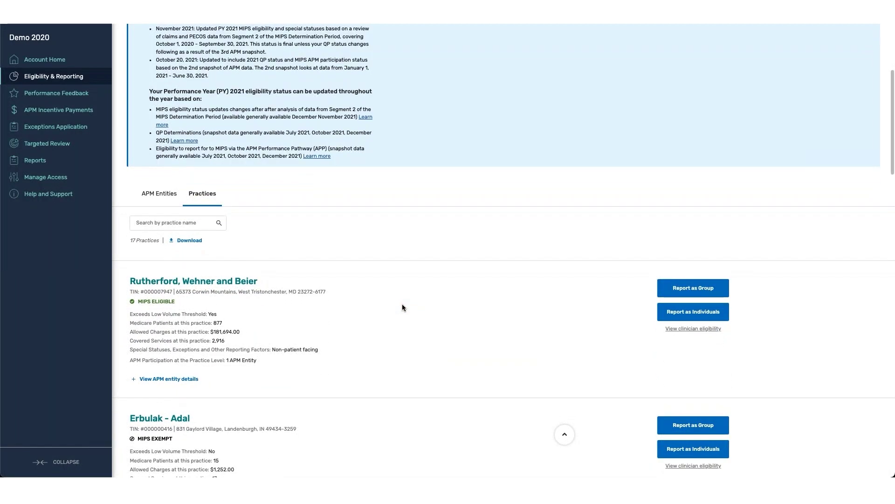
scroll(402, 307, down, 1)
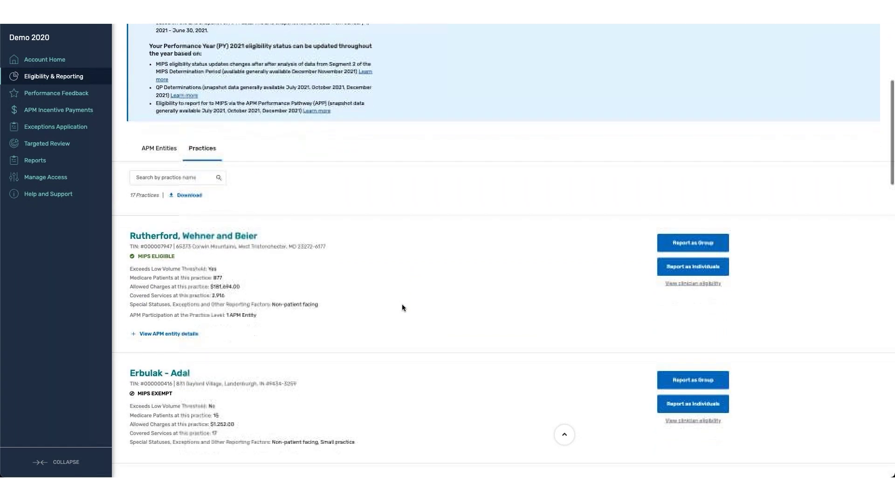